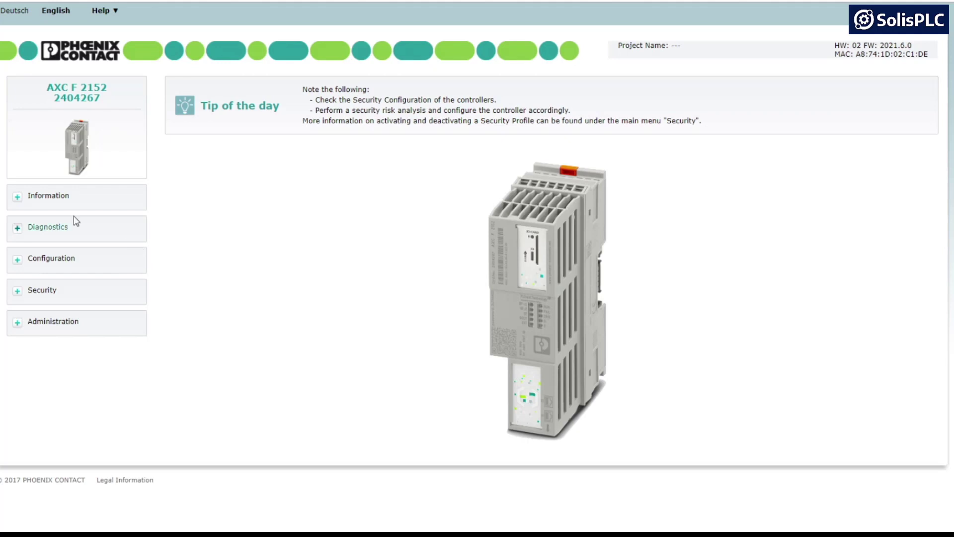
Step: Show the AXC F 2152 General Data page: firmware 2021.6.0, hardware version 02, FPGA 1.1.78
{"action": "left_click", "coordinate": [31, 208]}
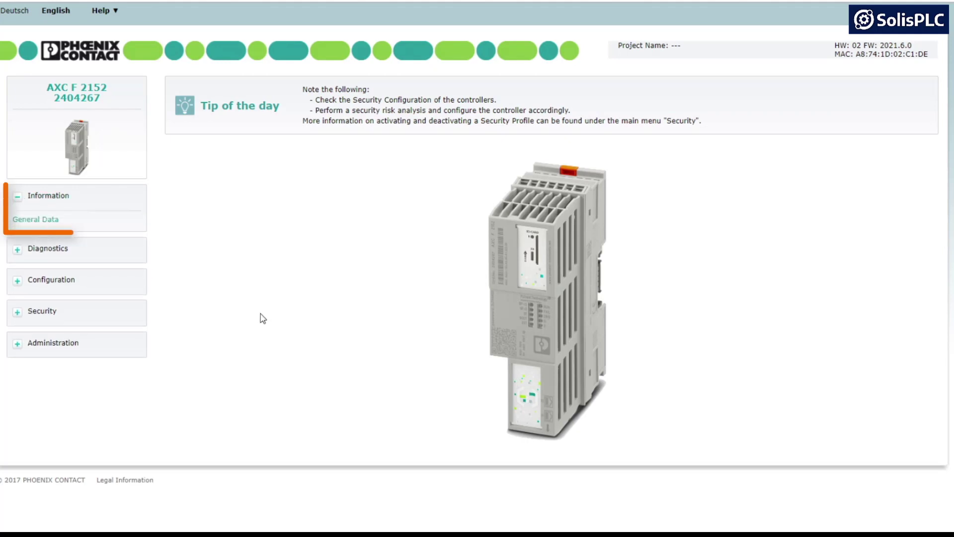
{"action": "left_click", "coordinate": [53, 220]}
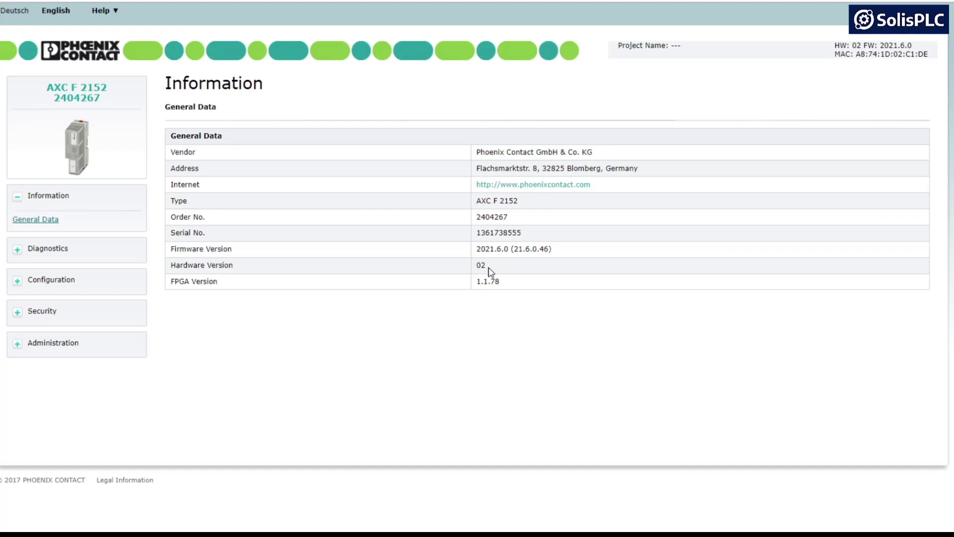
{"action": "left_click", "coordinate": [17, 250]}
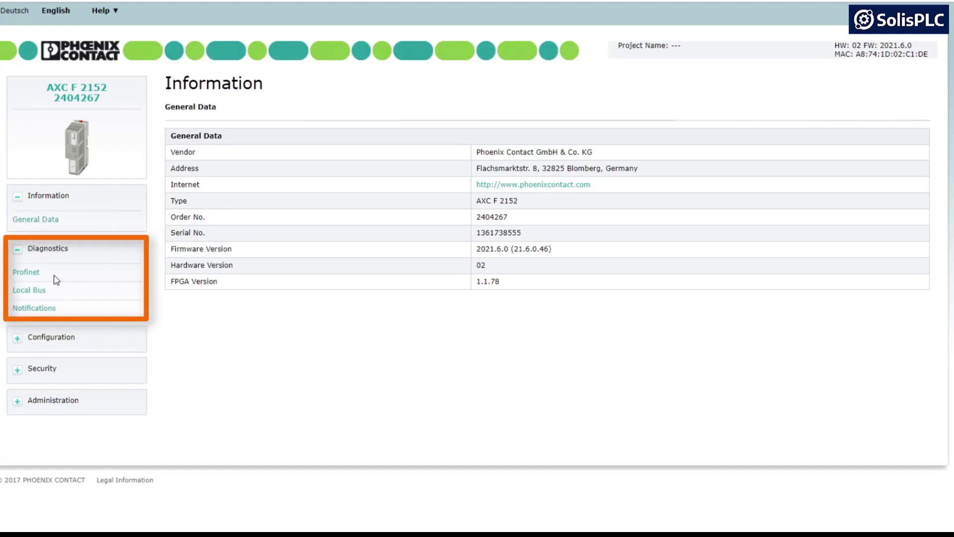
Step: Open the Profinet overview and check subnet mask 255.255.255.0 and IP address 192.168.1.10
{"action": "left_click", "coordinate": [25, 272]}
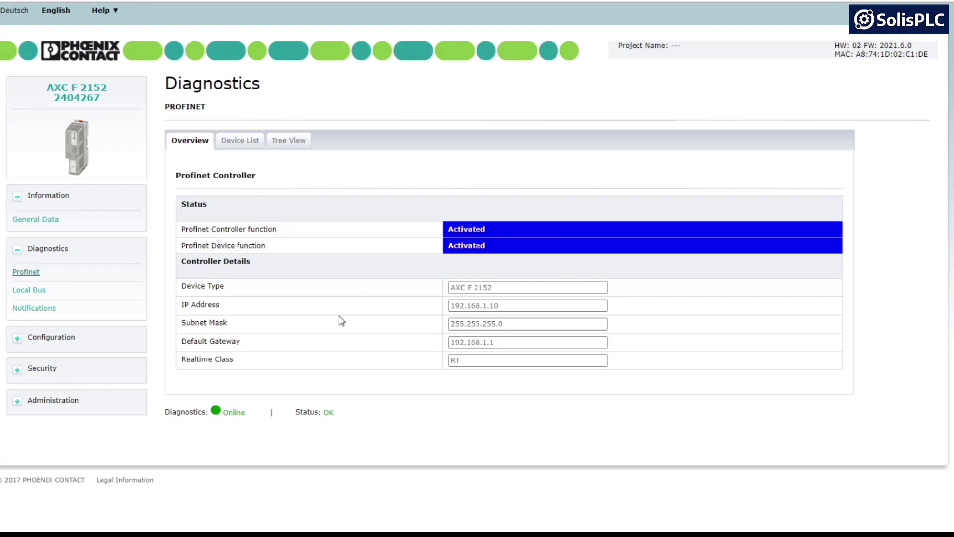
{"action": "left_click_drag", "start_coordinate": [519, 323], "coordinate": [432, 326]}
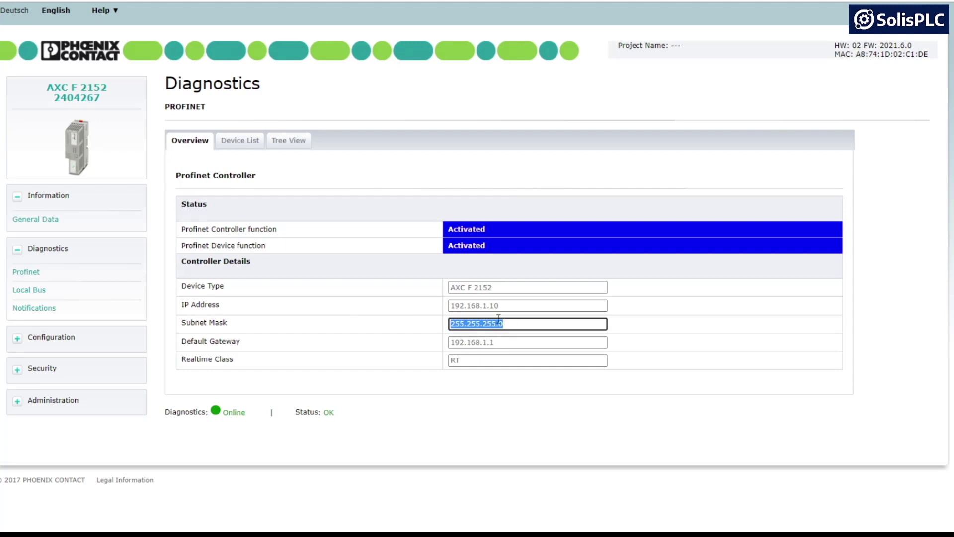
{"action": "left_click", "coordinate": [508, 311]}
{"action": "left_click_drag", "start_coordinate": [508, 308], "coordinate": [448, 305]}
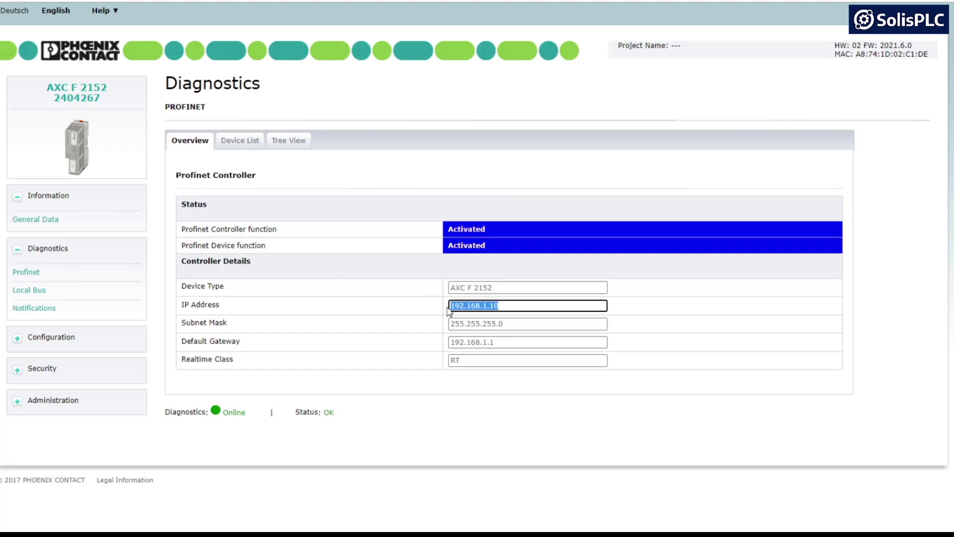
Step: View the Profinet device list, then expand the AXC F 2152 node in the tree view
{"action": "left_click", "coordinate": [225, 144]}
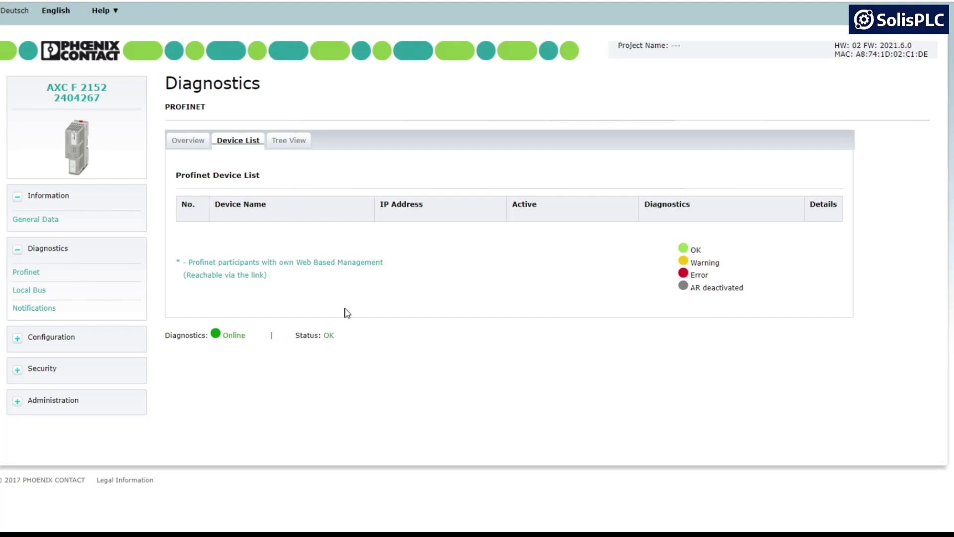
{"action": "left_click", "coordinate": [289, 144]}
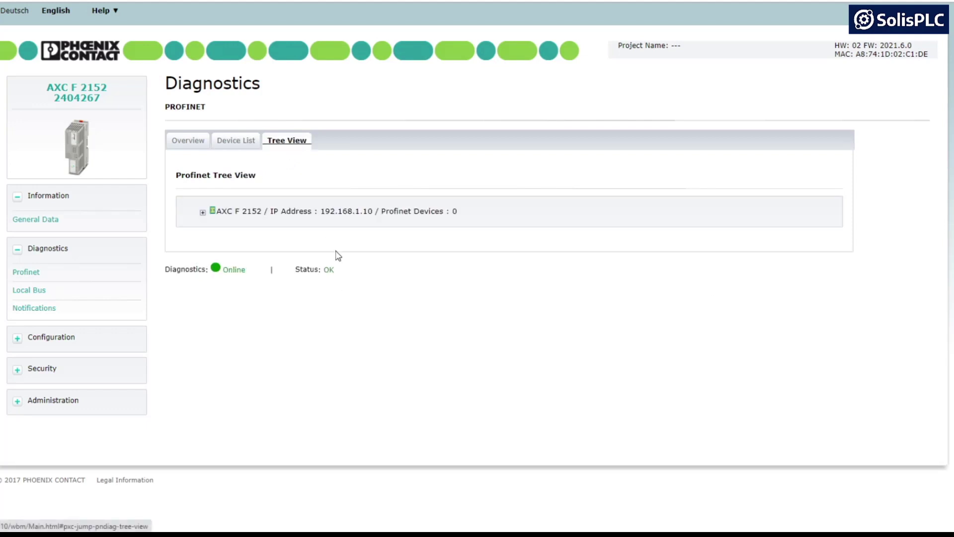
{"action": "left_click", "coordinate": [203, 212]}
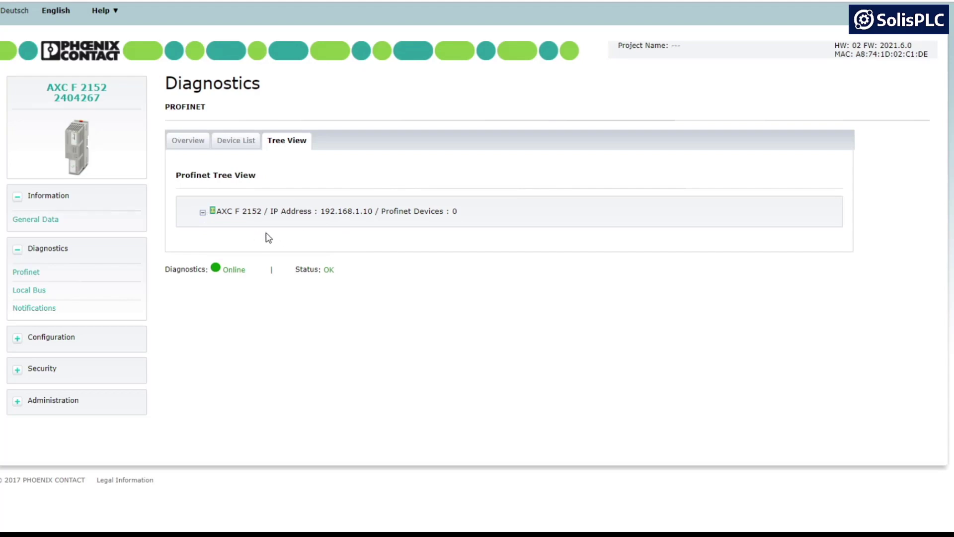
{"action": "left_click", "coordinate": [38, 309]}
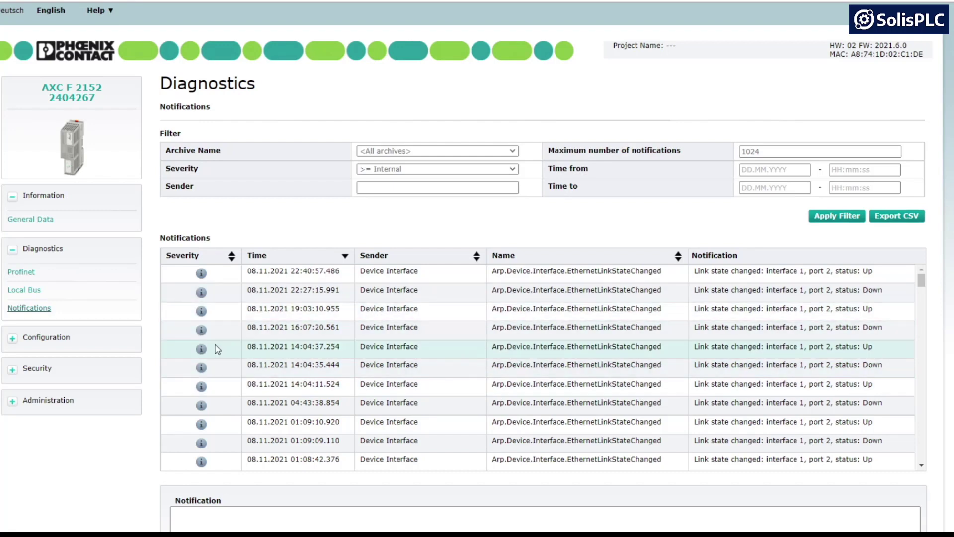
Step: Review the Ethernet link-state notifications, then expand the Configuration section
{"action": "left_click", "coordinate": [20, 338]}
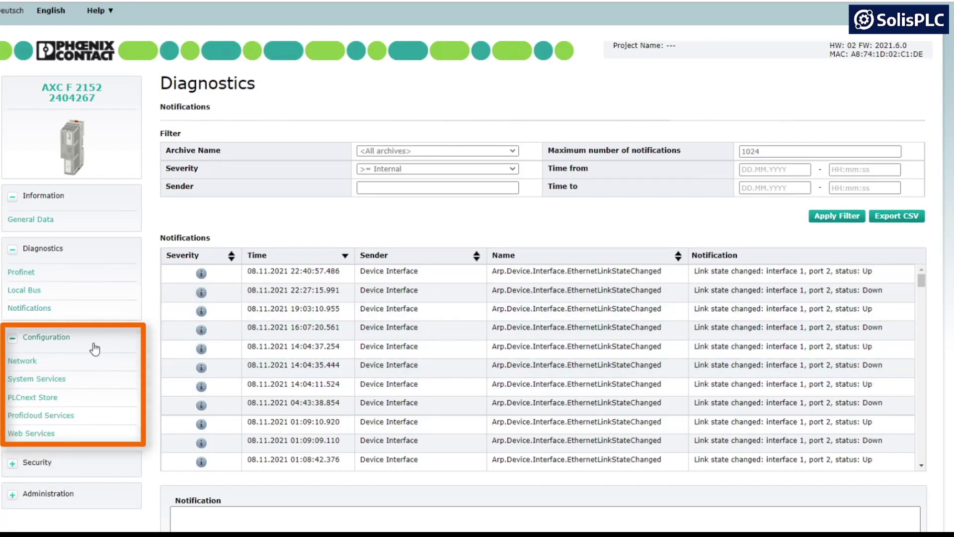
Step: Review the LAN network settings, then the System Services list with their activation states
{"action": "left_click", "coordinate": [21, 362]}
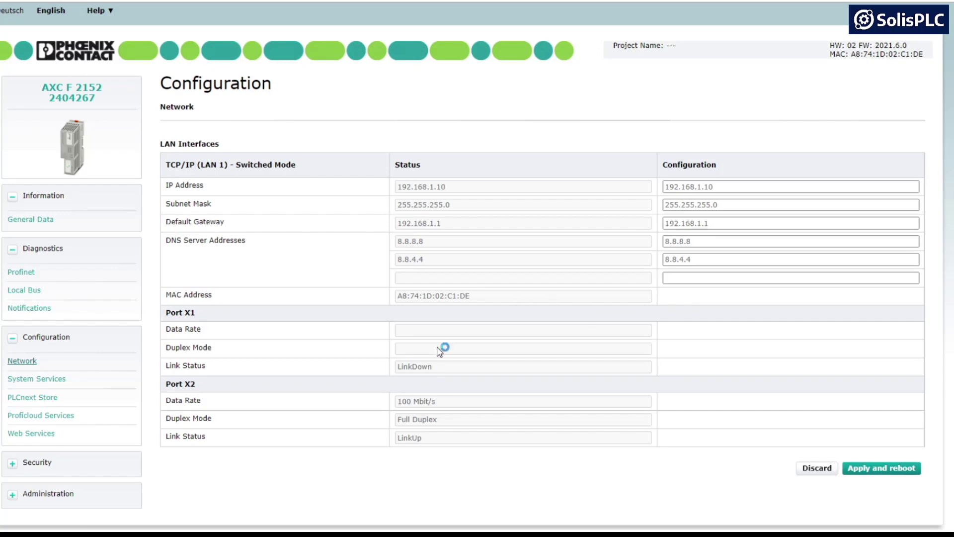
{"action": "left_click", "coordinate": [42, 380]}
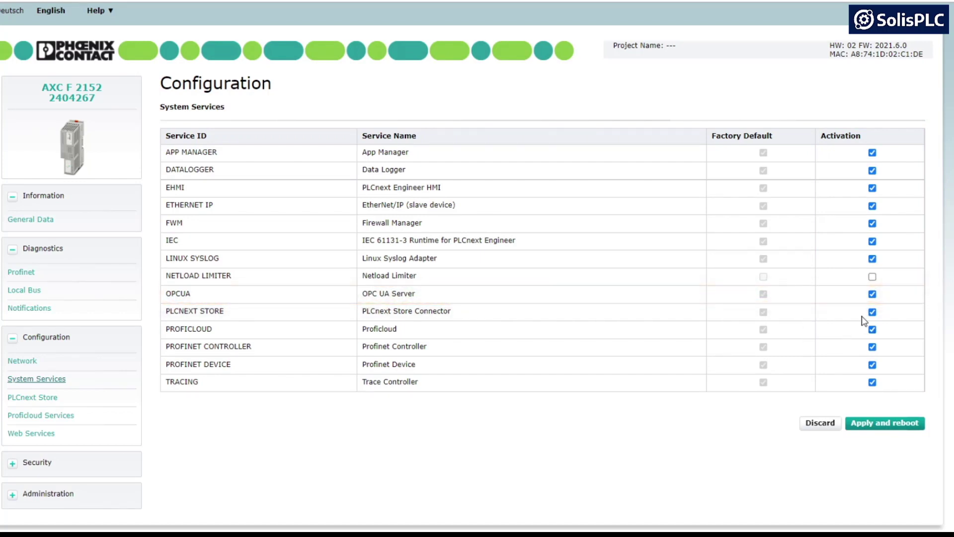
Step: Toggle OPCUA activation off and back on, then view the PLCnext Store settings
{"action": "left_click", "coordinate": [872, 293]}
{"action": "left_click", "coordinate": [872, 293]}
{"action": "left_click", "coordinate": [35, 398]}
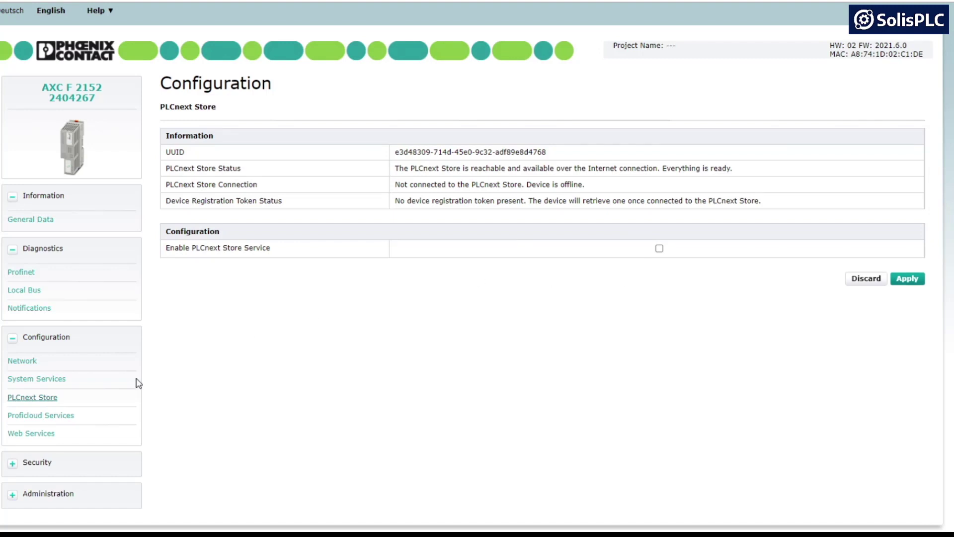
{"action": "left_click", "coordinate": [64, 415]}
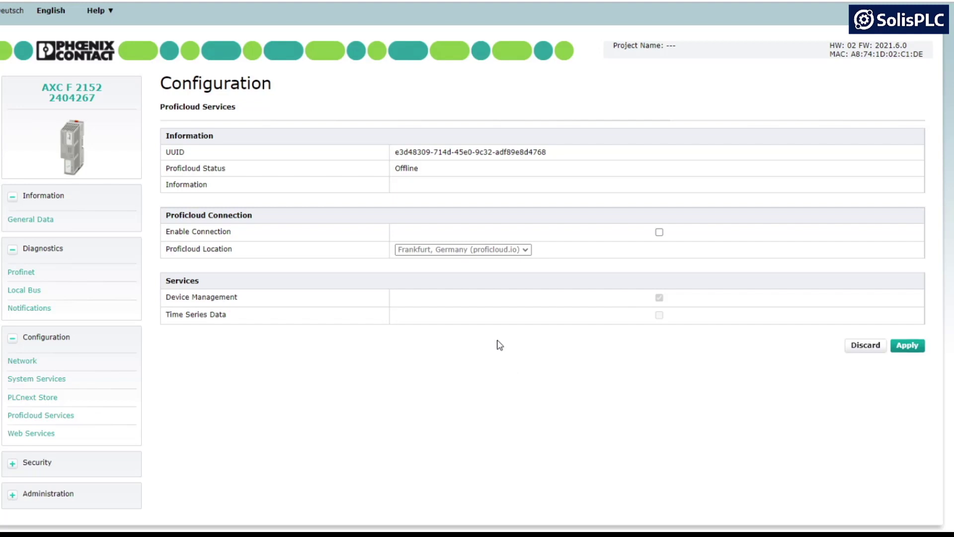
Step: Scroll through the Web Services page showing the self-signed HTTPS certificate
{"action": "left_click", "coordinate": [40, 434]}
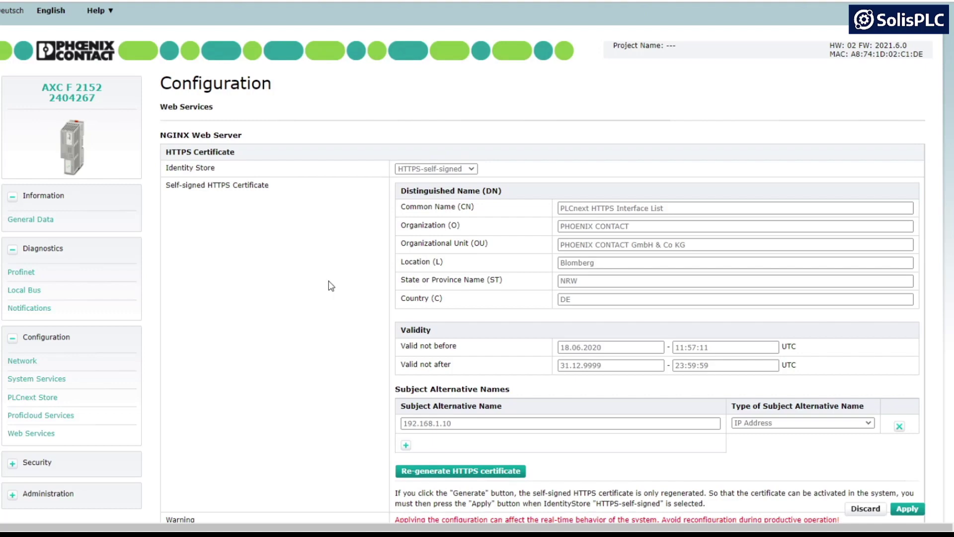
{"action": "scroll", "coordinate": [324, 290], "scroll_direction": "down", "scroll_amount": 3}
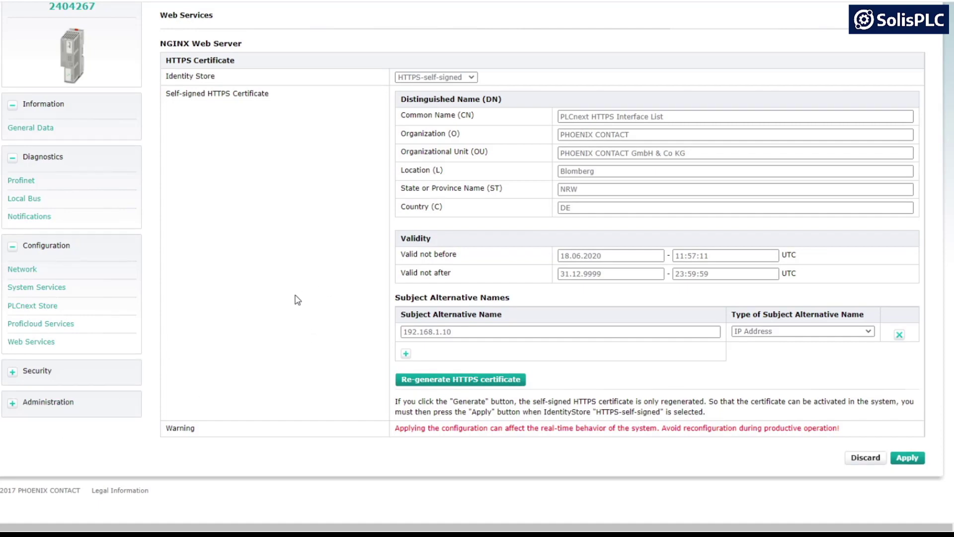
{"action": "scroll", "coordinate": [297, 300], "scroll_direction": "up", "scroll_amount": 2}
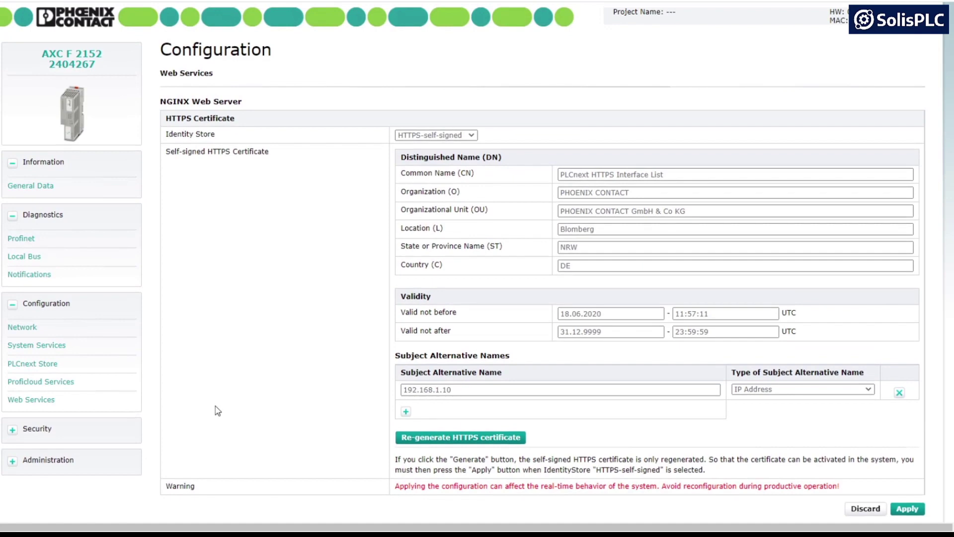
{"action": "left_click", "coordinate": [13, 430]}
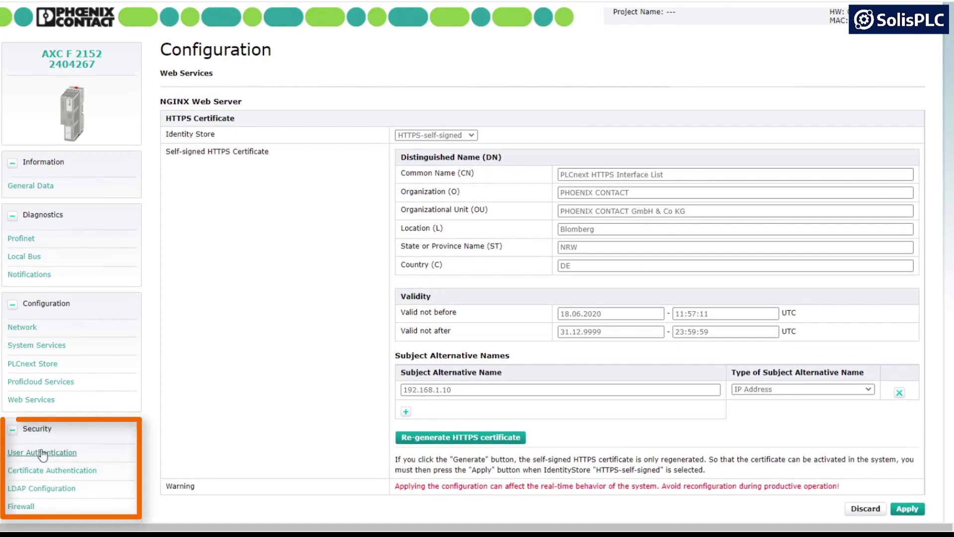
Step: In User Authentication, enter username user2 and a password with its confirmation
{"action": "left_click", "coordinate": [45, 452]}
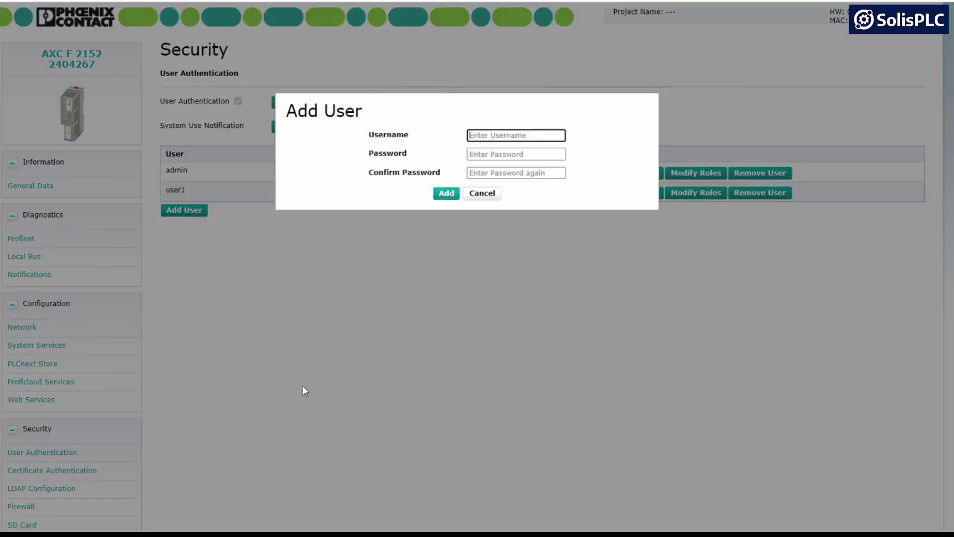
{"action": "left_click", "coordinate": [495, 138]}
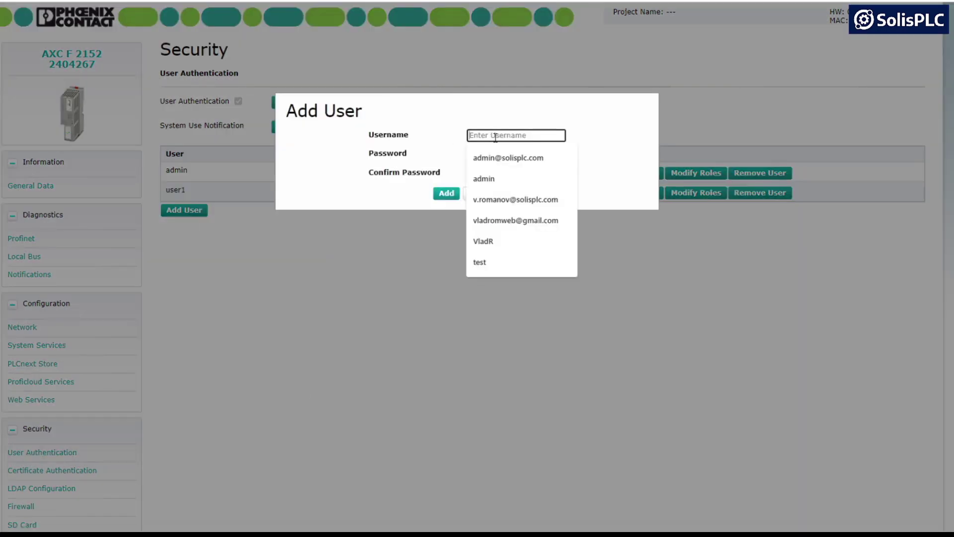
{"action": "type", "text": "user2"}
{"action": "key", "text": "Tab"}
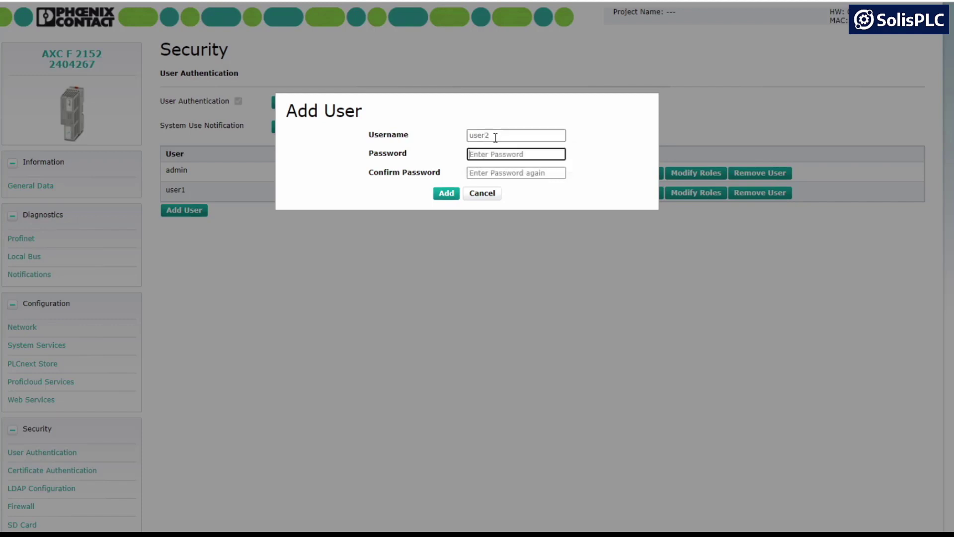
{"action": "type", "text": "1234"}
{"action": "key", "text": "Tab"}
{"action": "type", "text": "123"}
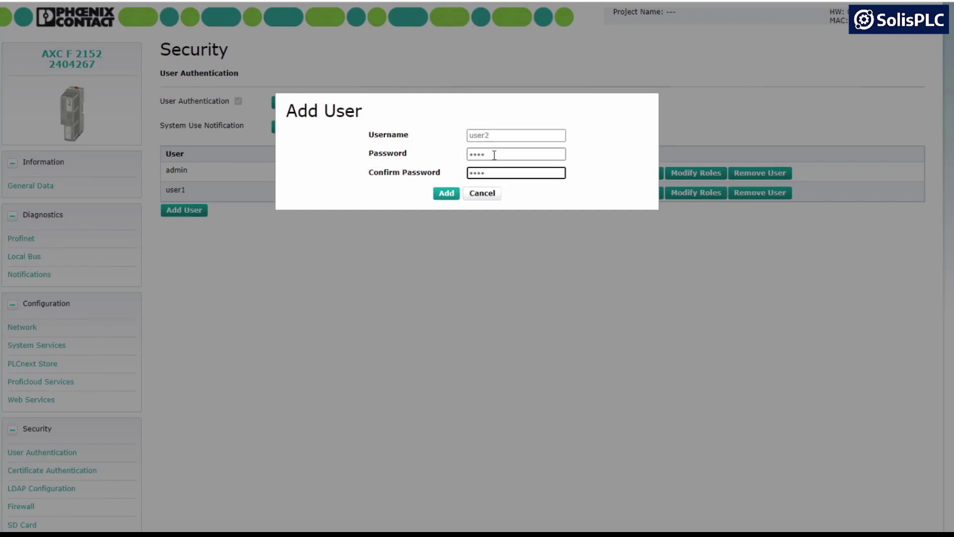
Step: Lengthen the password to at least 6 characters and add user2 to the user list
{"action": "left_click", "coordinate": [447, 193]}
{"action": "left_click", "coordinate": [492, 157]}
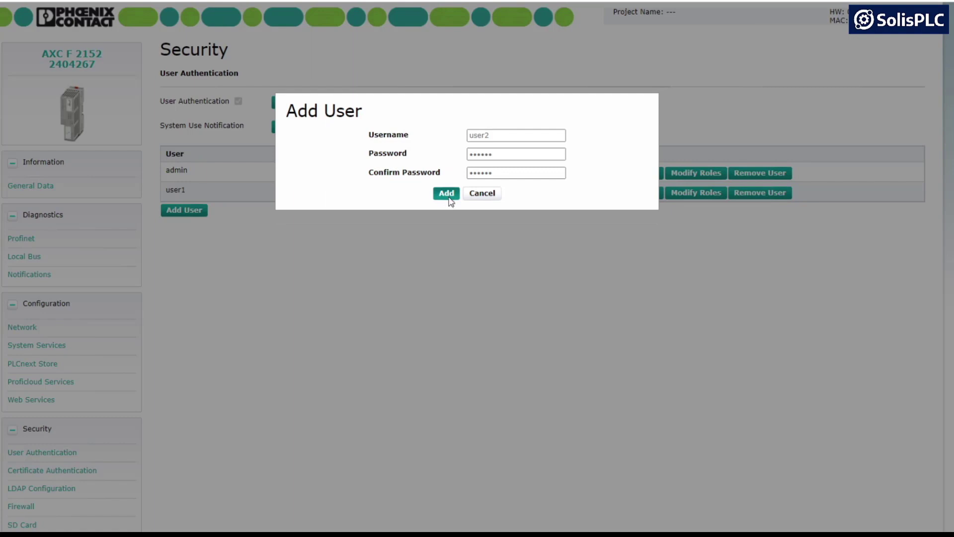
{"action": "left_click", "coordinate": [447, 193]}
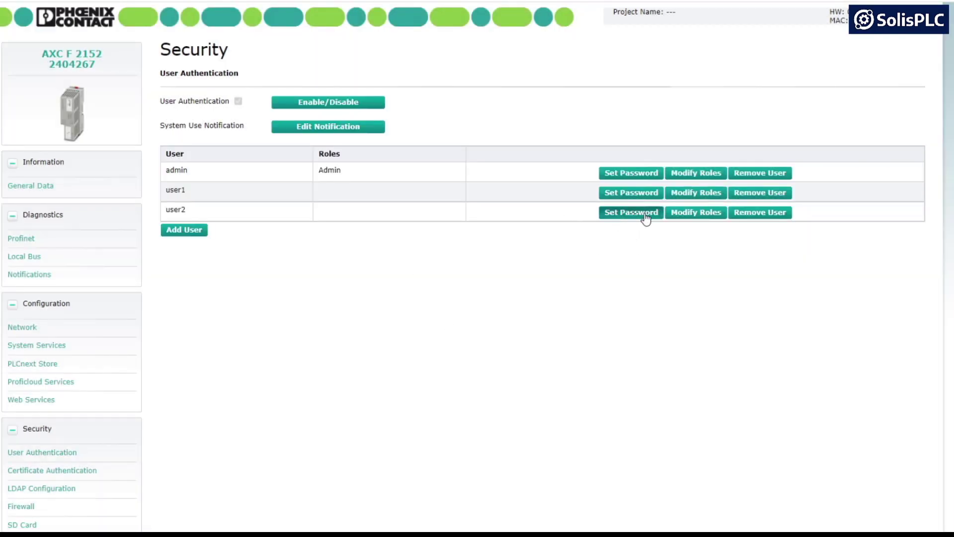
{"action": "left_click", "coordinate": [689, 216]}
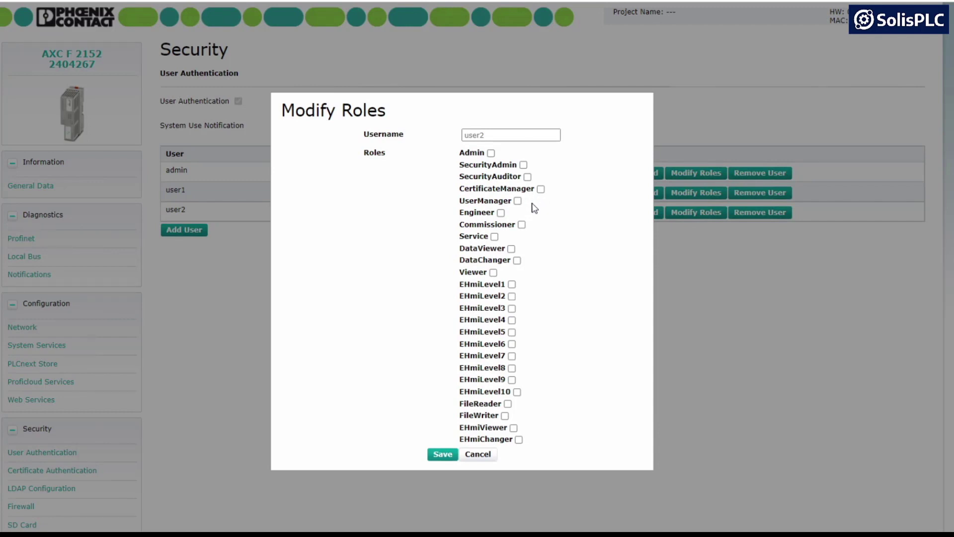
Step: Tick roles EHmiLevel1 through EHmiLevel8 for user2 and close the Modify Roles dialog
{"action": "left_click", "coordinate": [512, 285]}
{"action": "left_click", "coordinate": [512, 308]}
{"action": "left_click", "coordinate": [512, 297]}
{"action": "left_click", "coordinate": [512, 320]}
{"action": "left_click", "coordinate": [512, 332]}
{"action": "left_click", "coordinate": [512, 344]}
{"action": "left_click", "coordinate": [511, 356]}
{"action": "left_click", "coordinate": [512, 368]}
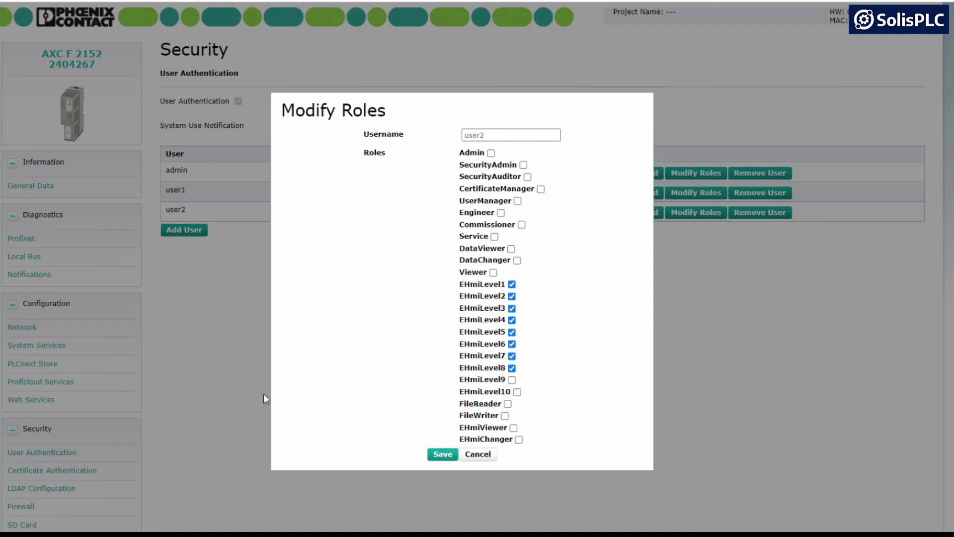
{"action": "left_click", "coordinate": [479, 455]}
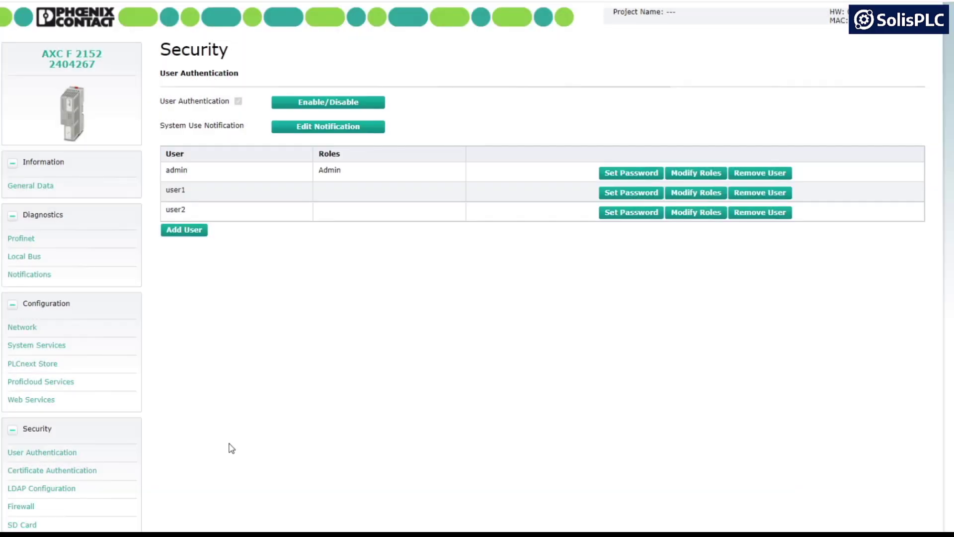
{"action": "left_click", "coordinate": [84, 470]}
Step: Check the empty certificate trust stores, then the firewall page's Basic Rules table
{"action": "left_click", "coordinate": [77, 472]}
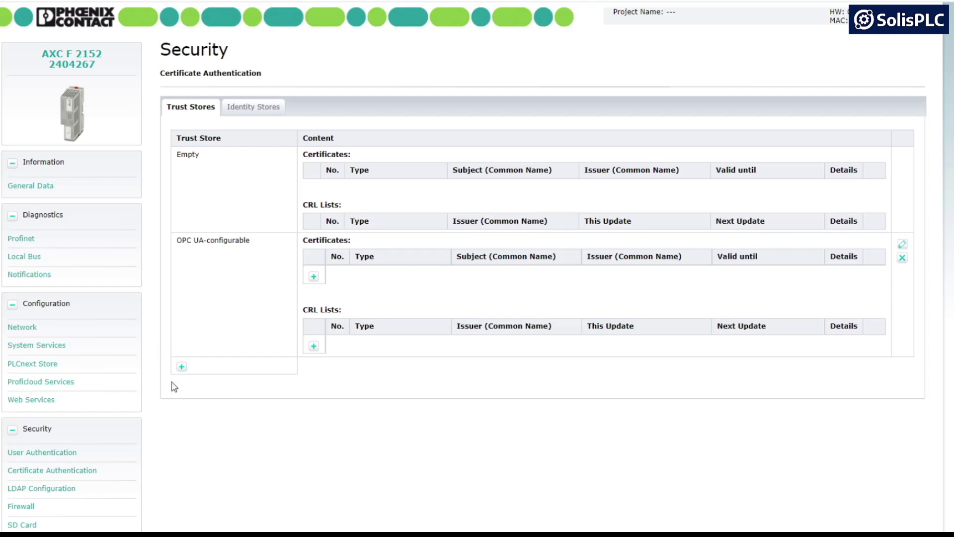
{"action": "left_click", "coordinate": [14, 510]}
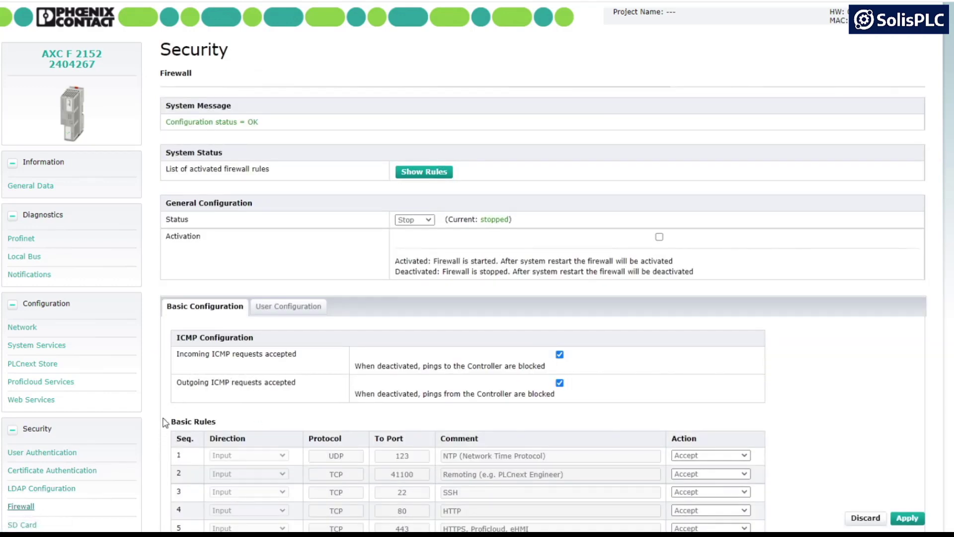
{"action": "scroll", "coordinate": [173, 392], "scroll_direction": "down", "scroll_amount": 4}
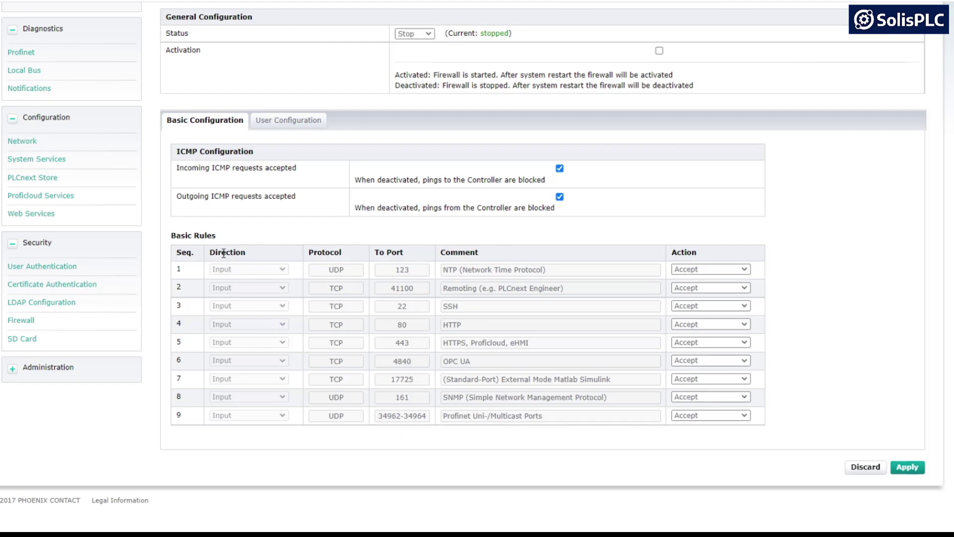
{"action": "left_click", "coordinate": [25, 340]}
Step: Scroll through the SD Card page showing external SD card support activated
{"action": "scroll", "coordinate": [290, 389], "scroll_direction": "up", "scroll_amount": 3}
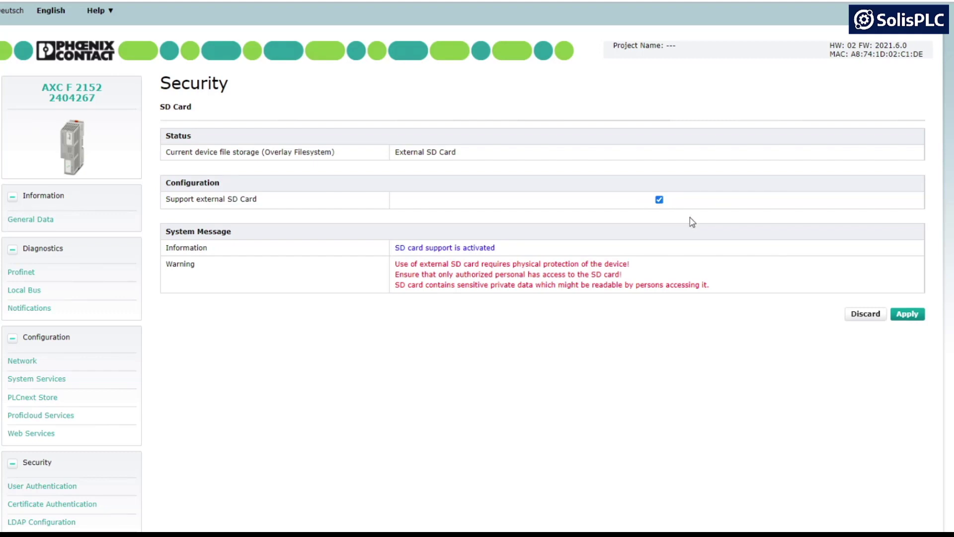
{"action": "scroll", "coordinate": [164, 302], "scroll_direction": "down", "scroll_amount": 3}
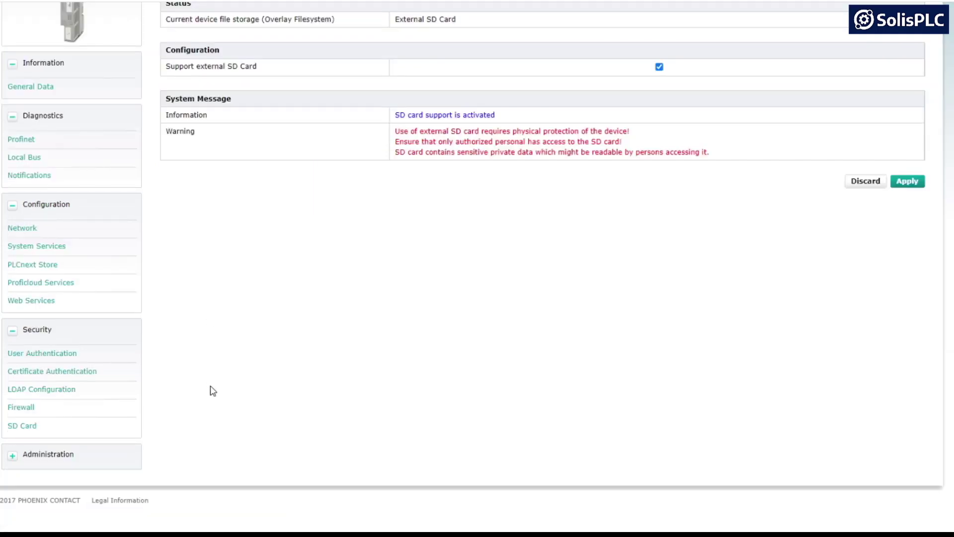
{"action": "left_click", "coordinate": [12, 463]}
Step: View the Firmware Update page under Administration
{"action": "scroll", "coordinate": [201, 458], "scroll_direction": "down", "scroll_amount": 1}
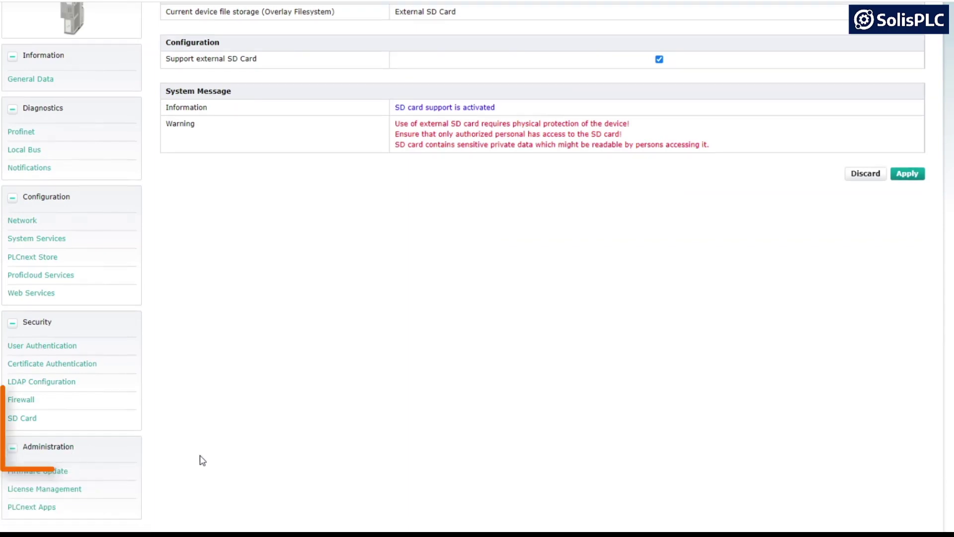
{"action": "left_click", "coordinate": [54, 422]}
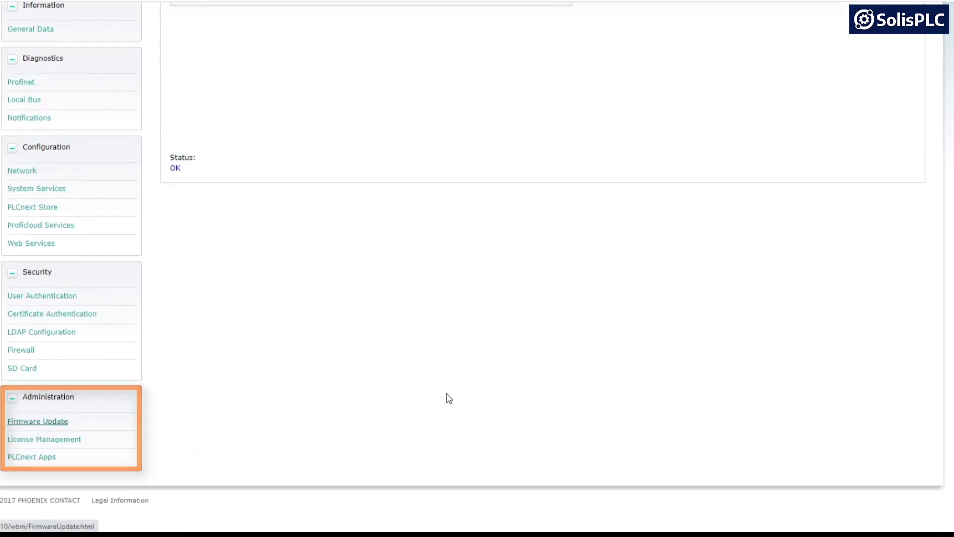
{"action": "scroll", "coordinate": [309, 366], "scroll_direction": "up", "scroll_amount": 4}
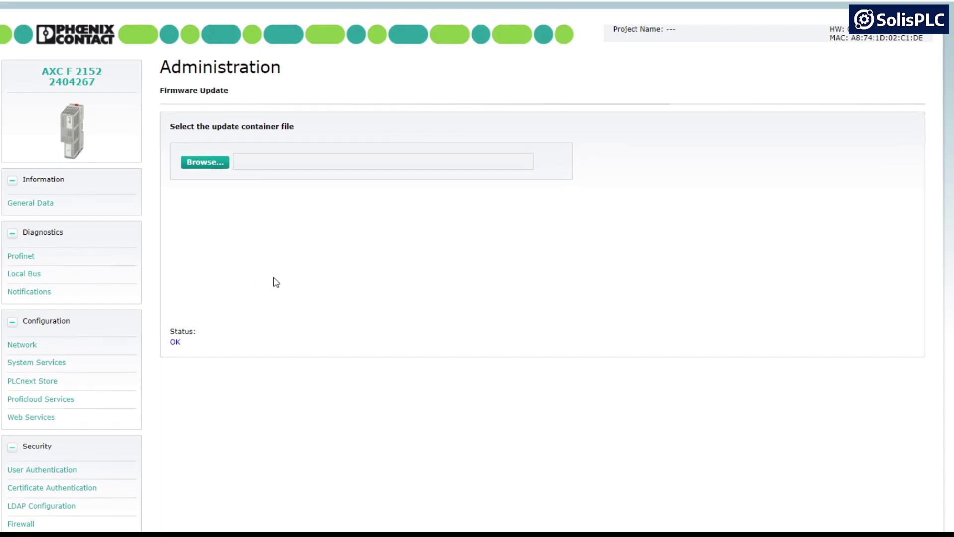
Step: Look through License Management, then the PLCnext Apps page, which lists no installed apps
{"action": "scroll", "coordinate": [274, 282], "scroll_direction": "down", "scroll_amount": 4}
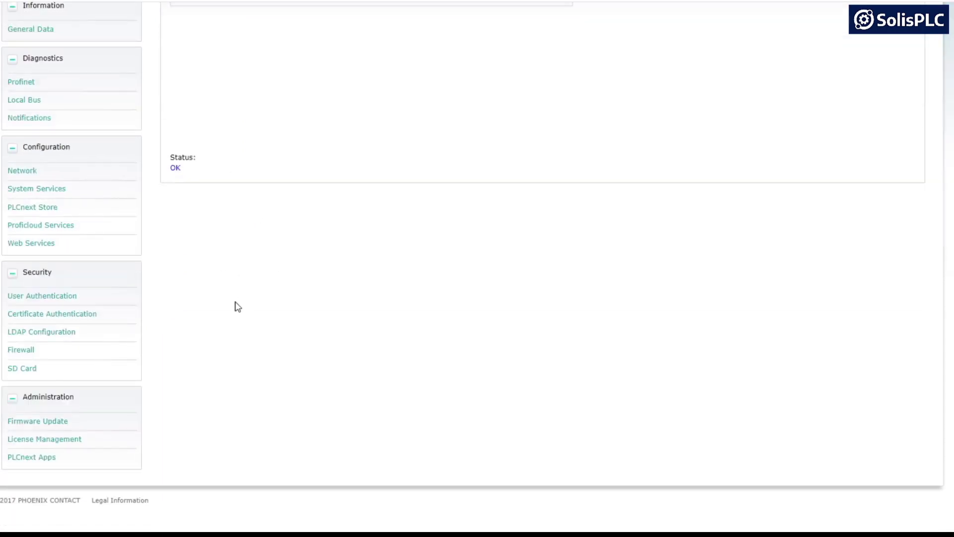
{"action": "left_click", "coordinate": [65, 440]}
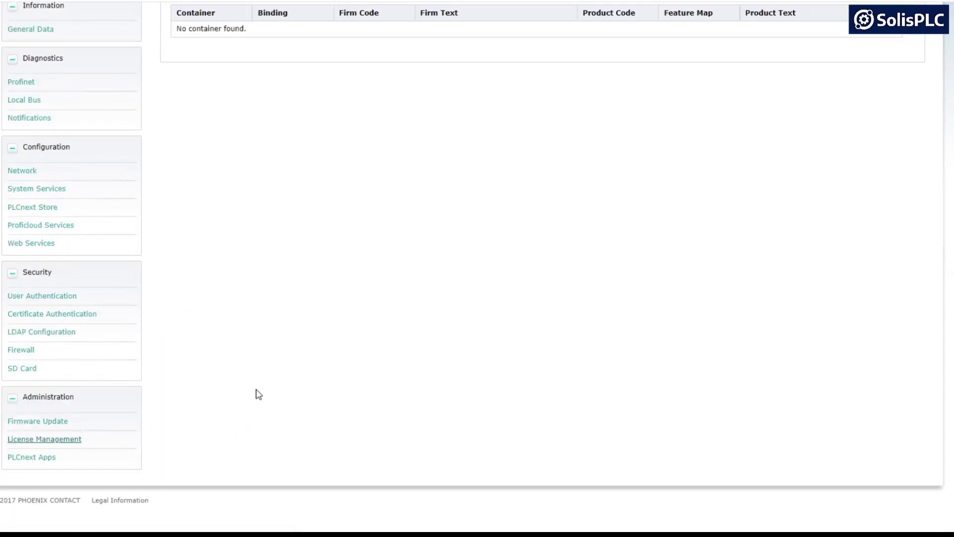
{"action": "left_click", "coordinate": [33, 457]}
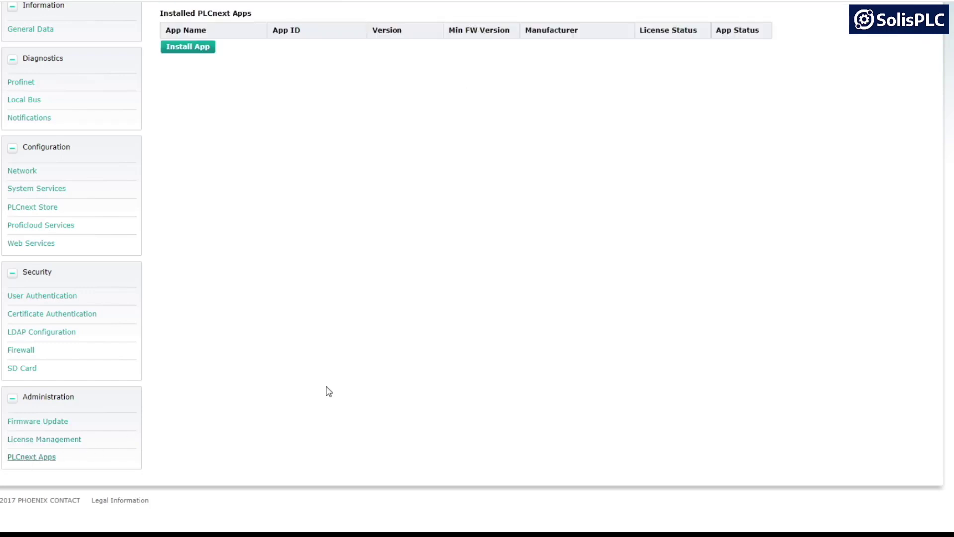
{"action": "scroll", "coordinate": [289, 362], "scroll_direction": "up", "scroll_amount": 4}
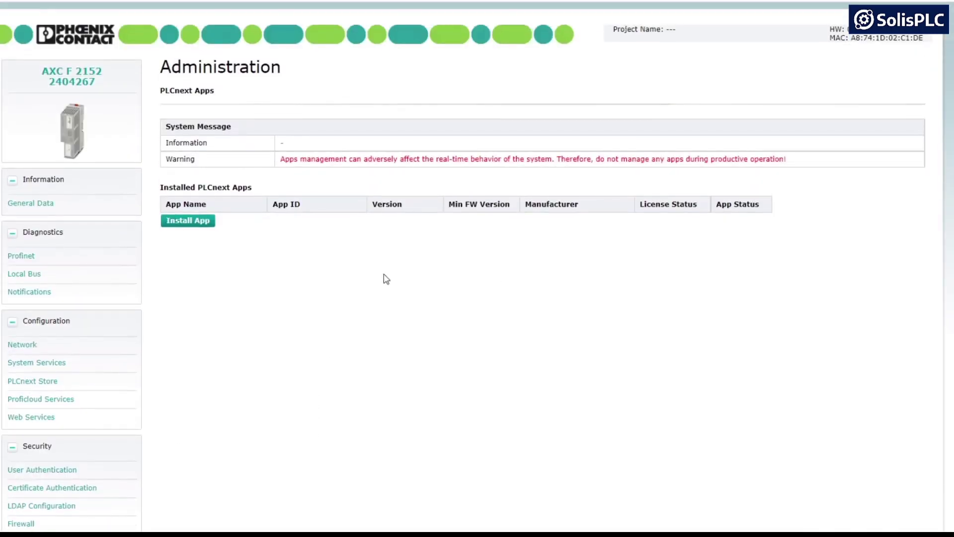